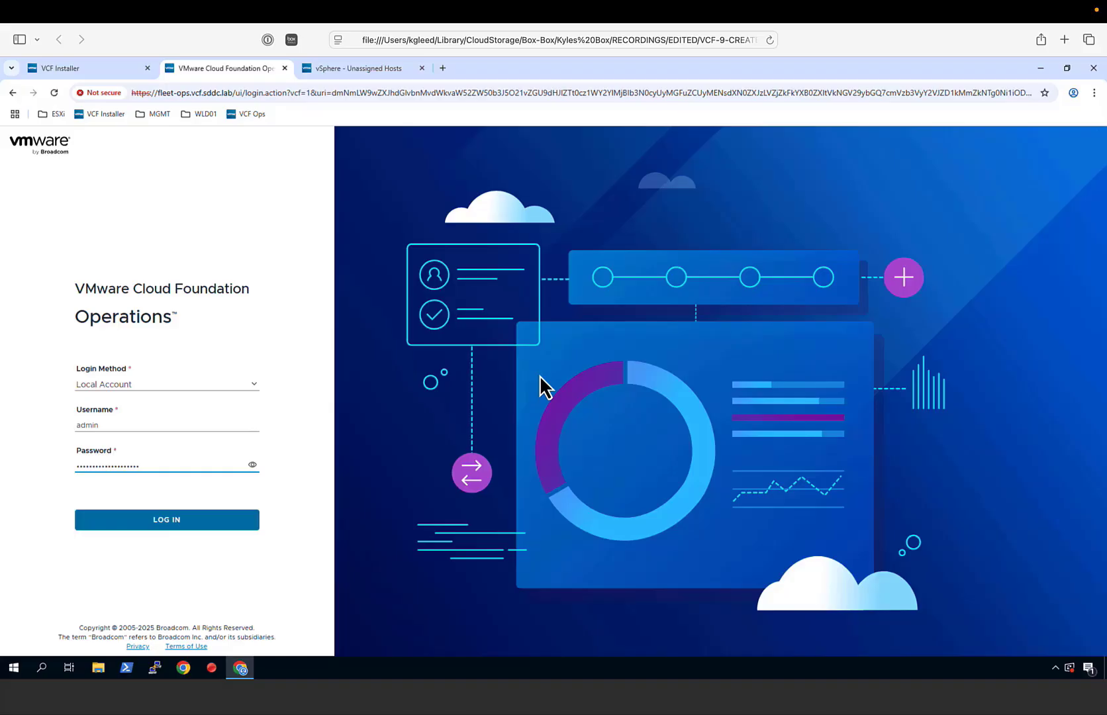
# Log in and start creating a new workload domain in VCF Instance 01, acknowledging all prerequisites.
pyautogui.click(226, 519)
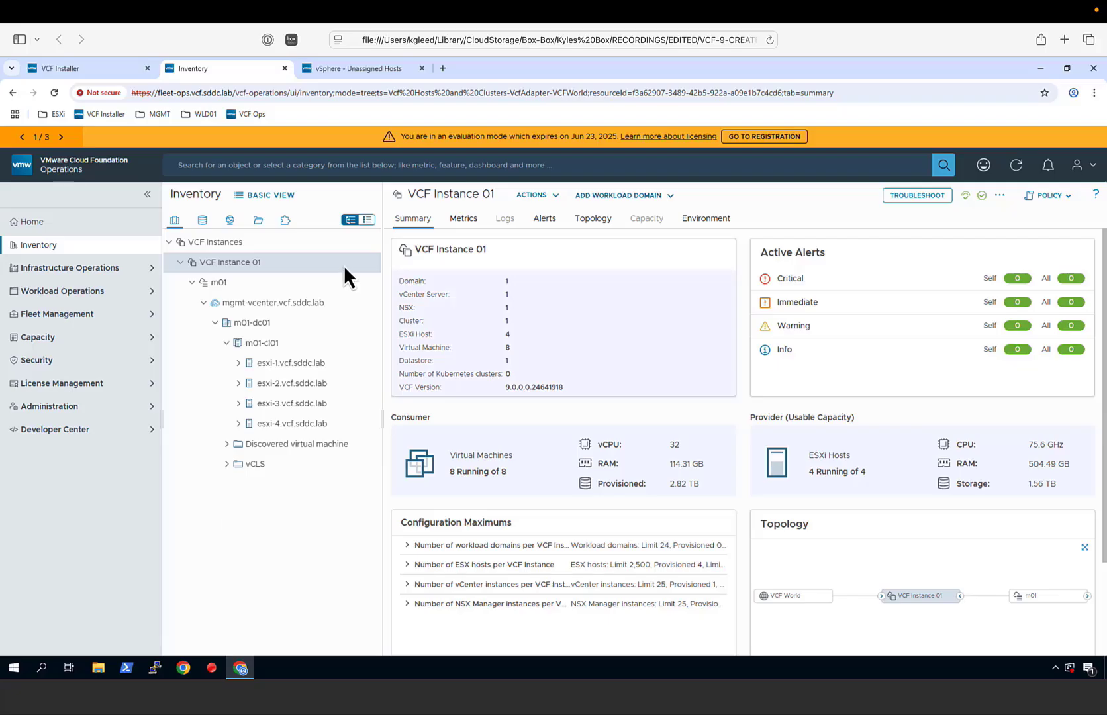
pyautogui.click(646, 197)
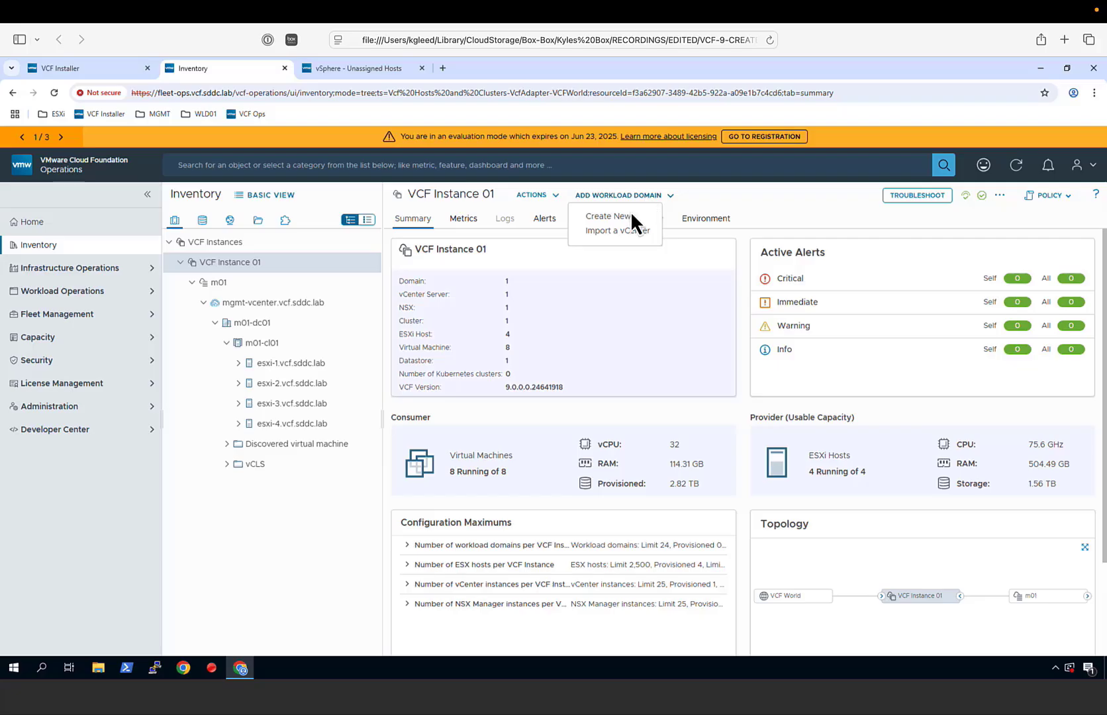
pyautogui.click(624, 216)
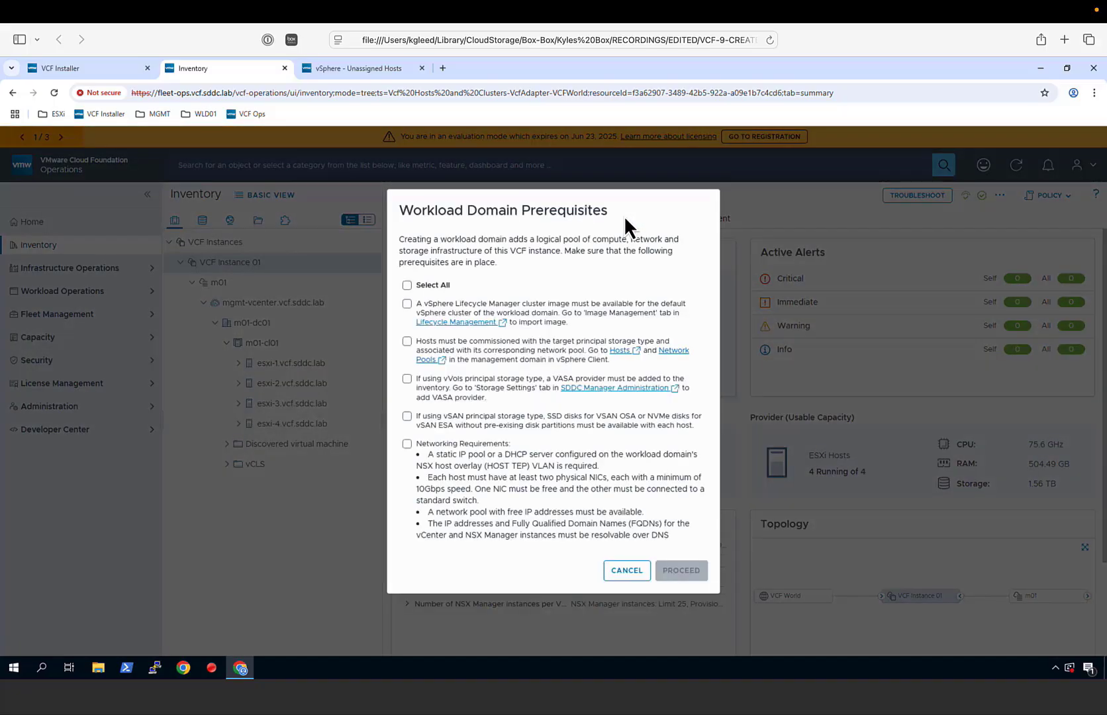
pyautogui.click(407, 286)
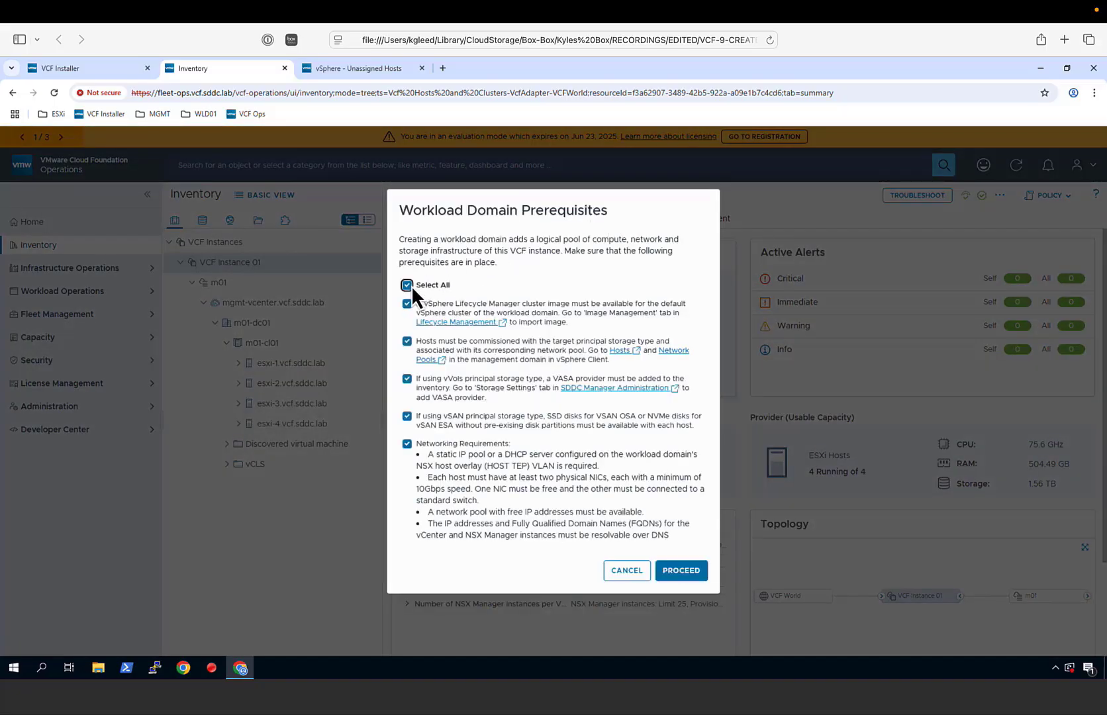
pyautogui.click(679, 573)
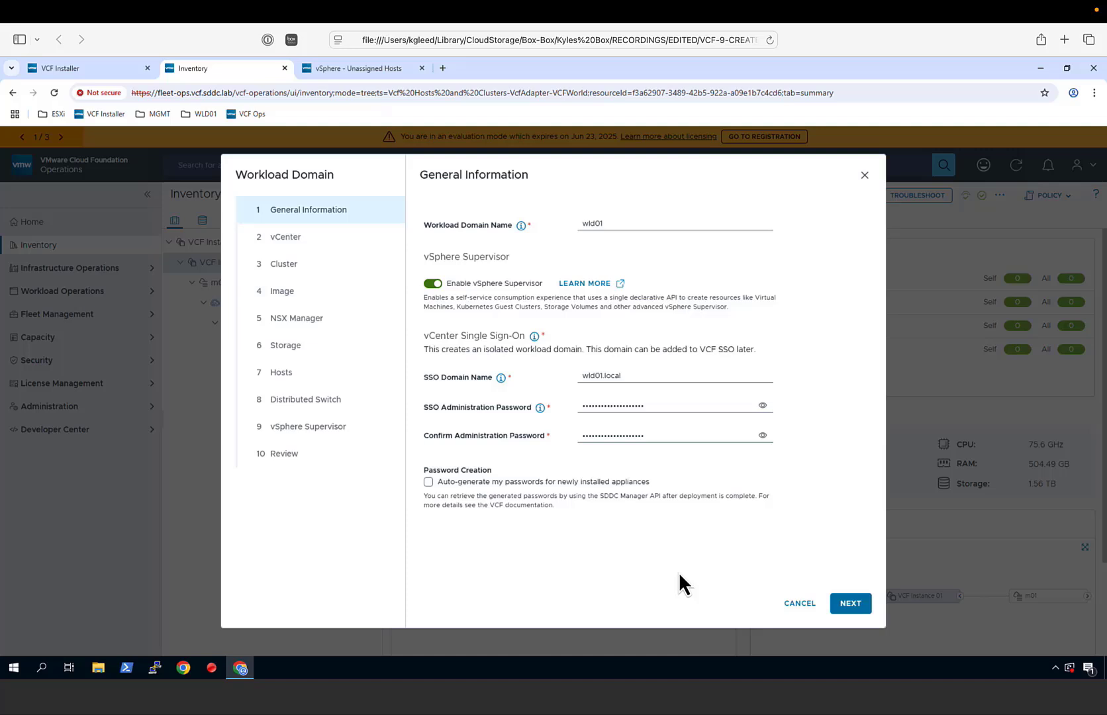
# Complete the setup of domain wld01 with SSO domain wld01.local, vCenter wld01-vcenter.vcf.sddc.lab, cluster w01-cl01 and vSphere zone zone1.
pyautogui.click(860, 607)
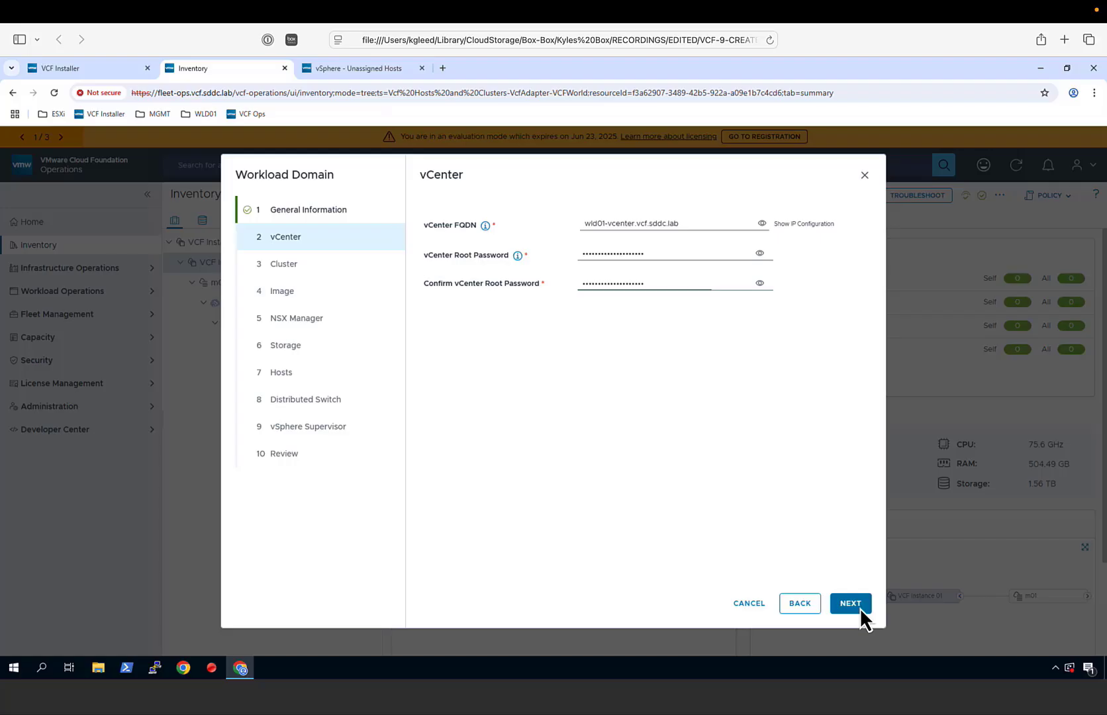
pyautogui.click(870, 609)
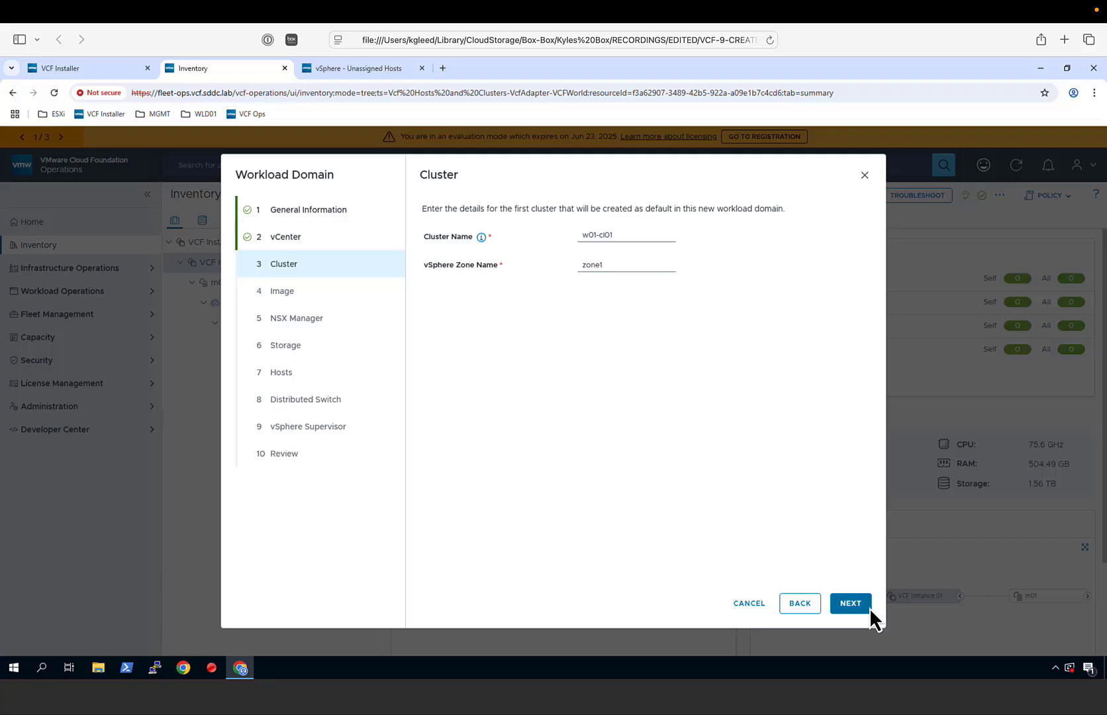
pyautogui.click(868, 607)
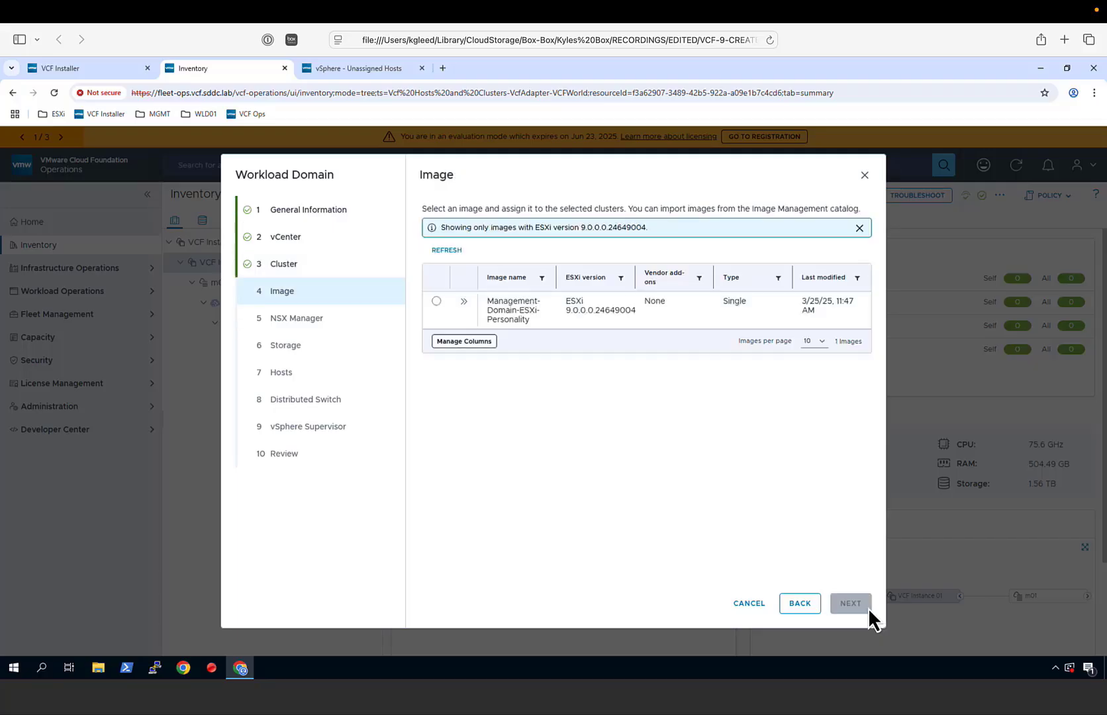
# Assign the Management-Domain-ESXi-Personality image to the cluster and accept the NSX Manager settings with centralized connectivity.
pyautogui.click(437, 302)
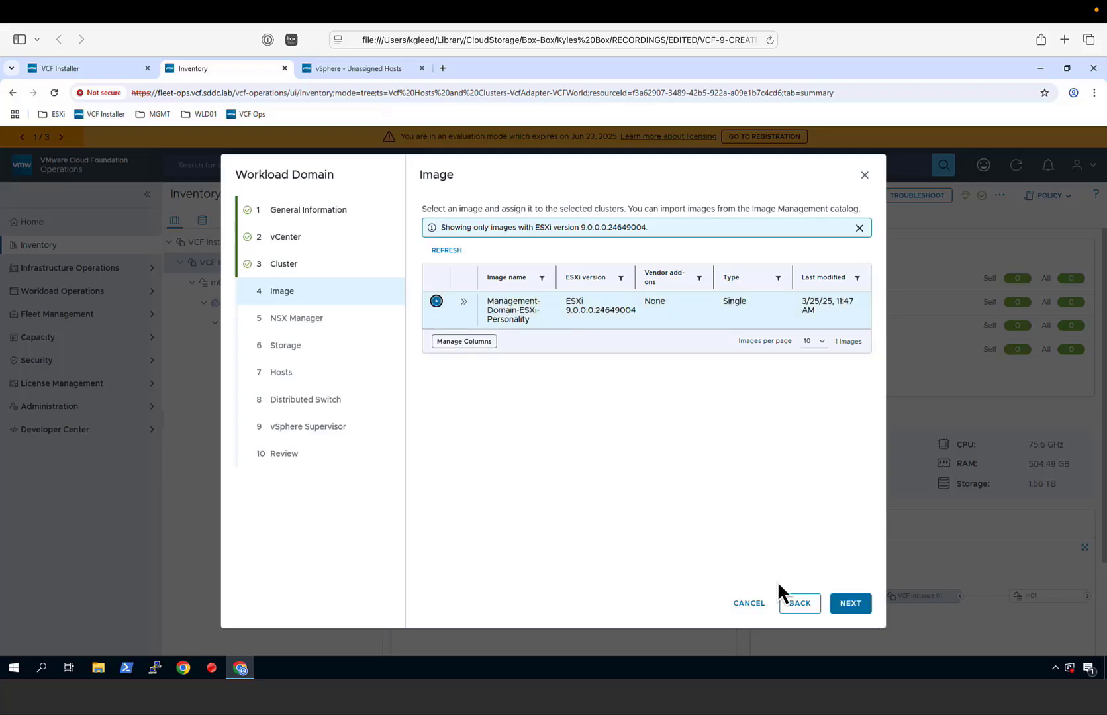
pyautogui.click(854, 605)
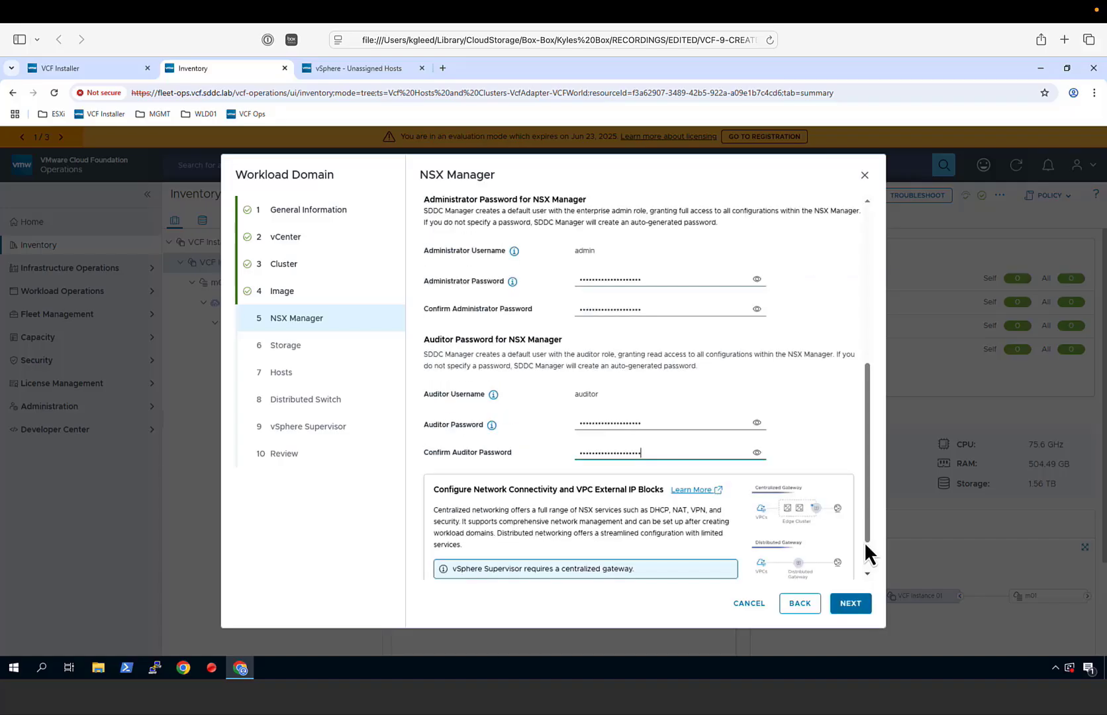
pyautogui.scroll(-2, 867, 562)
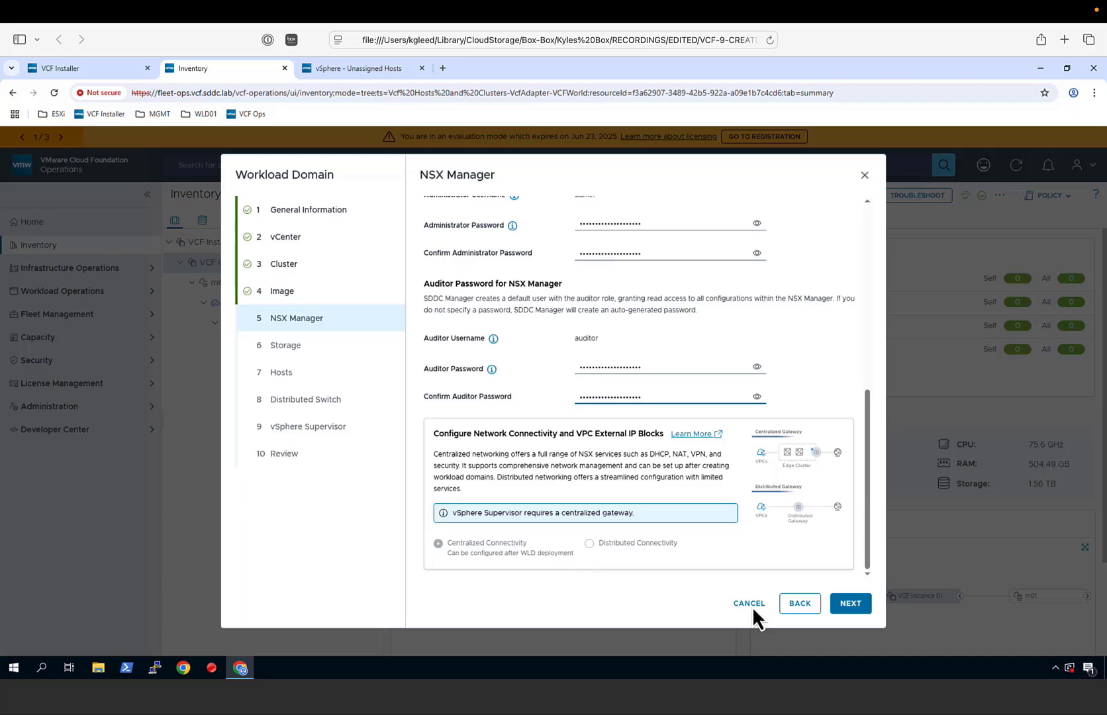
pyautogui.click(846, 604)
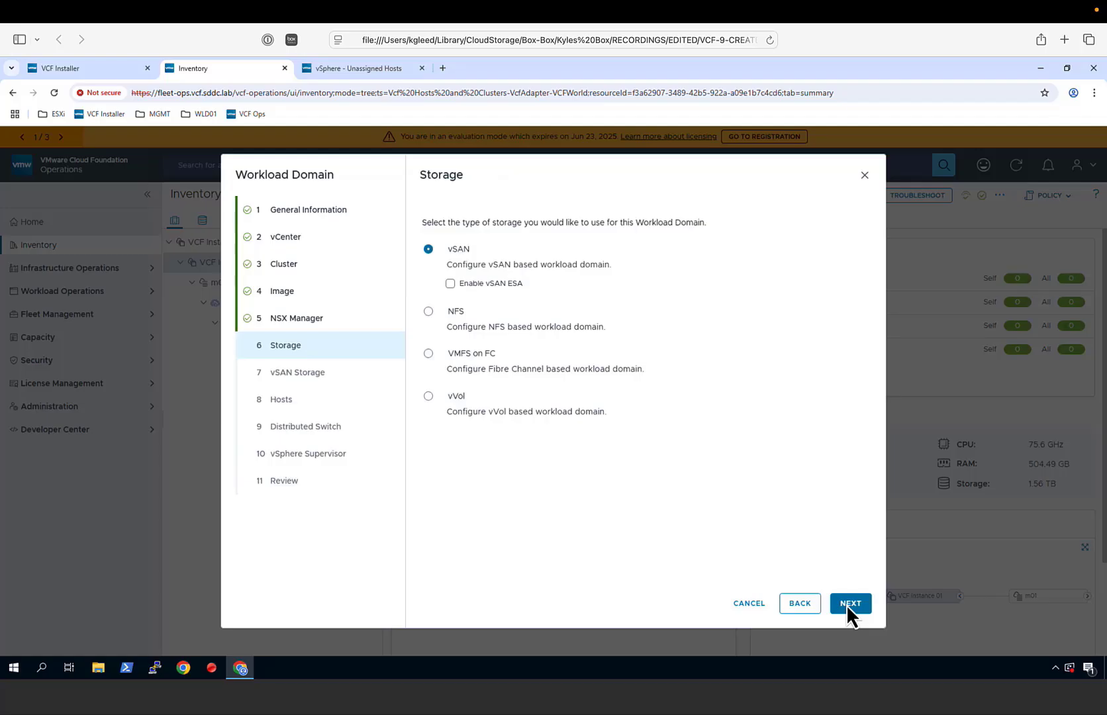
# Use vSAN storage without ESA, tolerating 1 failure, and confirm hosts esxi-5, esxi-6 and esxi-7 for the workload domain.
pyautogui.click(847, 603)
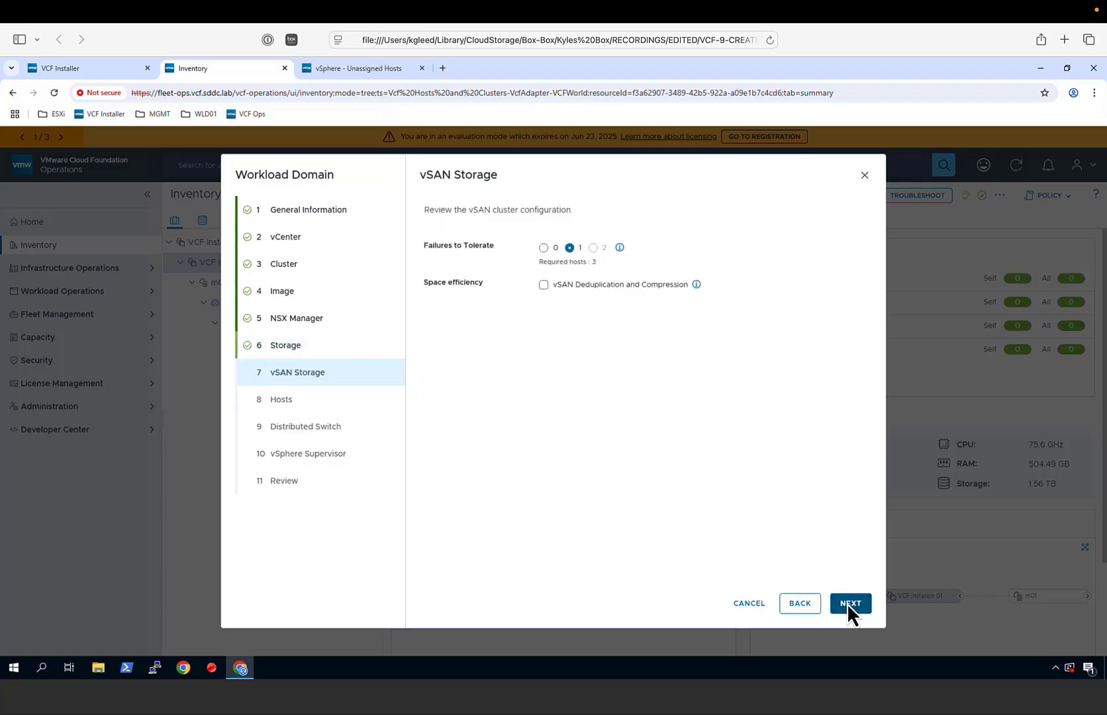
pyautogui.click(847, 602)
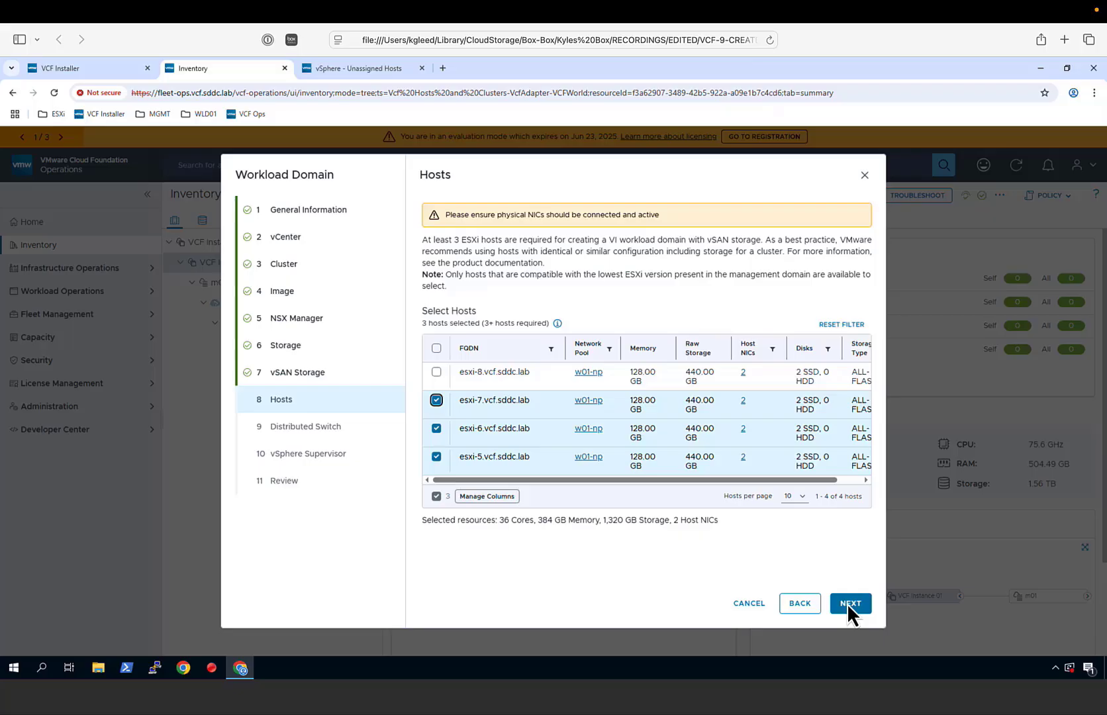
pyautogui.click(847, 602)
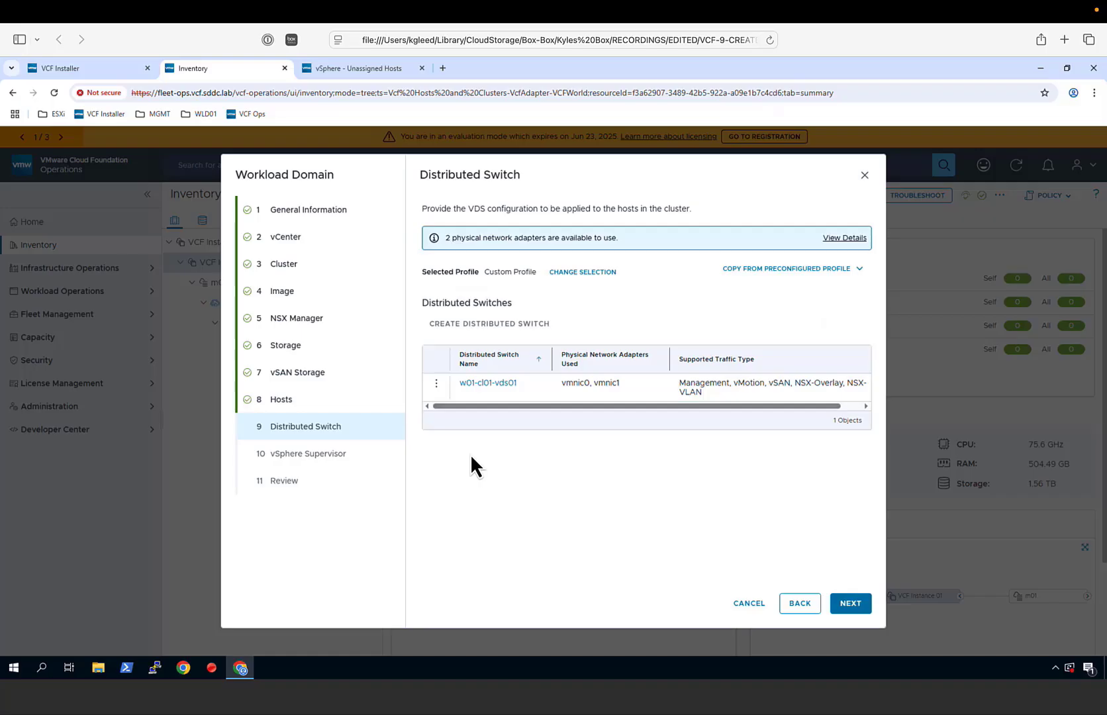
# Accept distributed switch w01-cl01-vds01 and supervisor w01-cl01-supervisor with service CIDR 10.96.0.0/21 and control plane range 172.27.1.170-172.27.1.174.
pyautogui.click(849, 602)
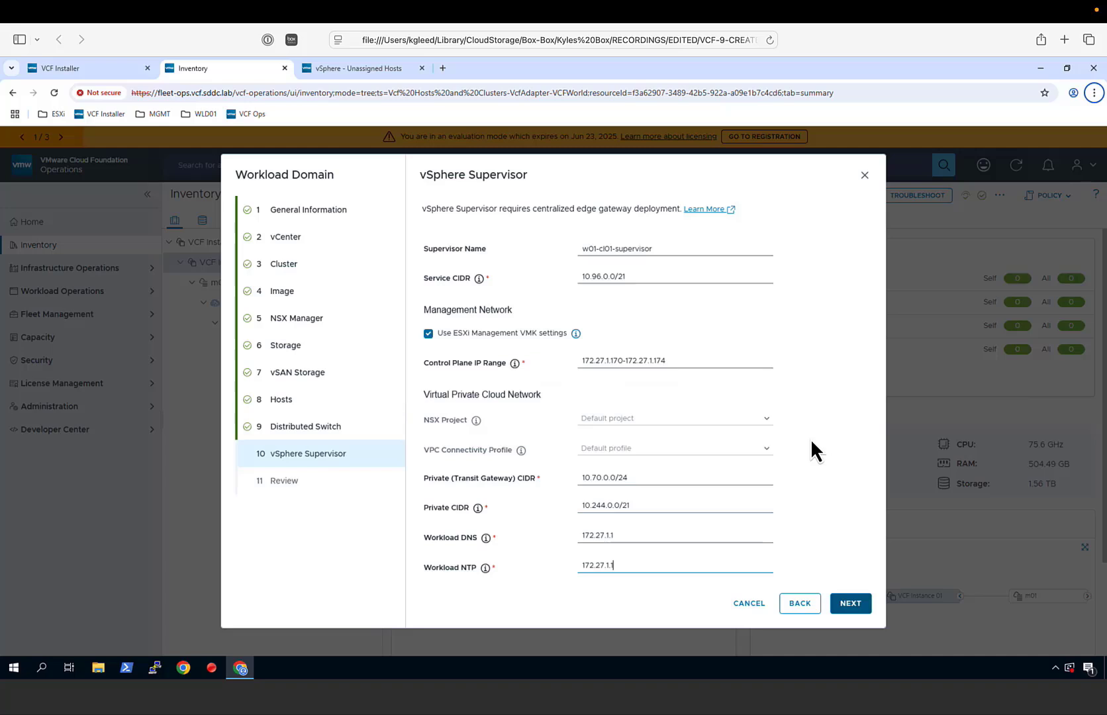
pyautogui.click(858, 605)
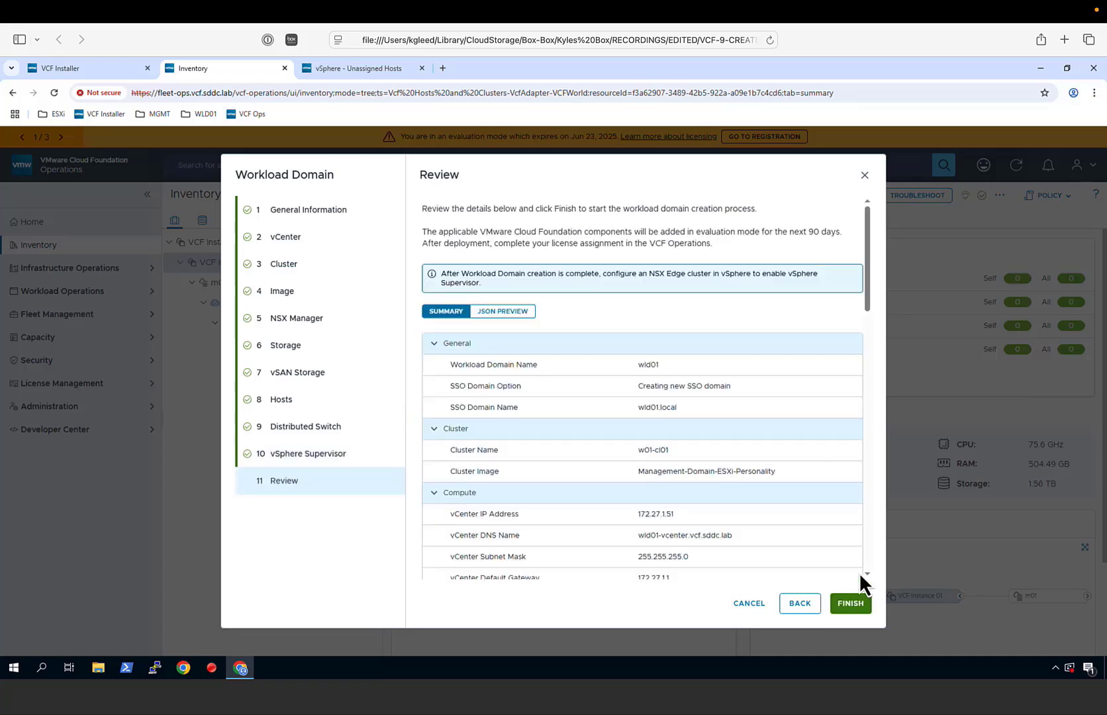
# Review the complete workload domain summary and submit it to start the creation of wld01.
pyautogui.scroll(-5, 871, 571)
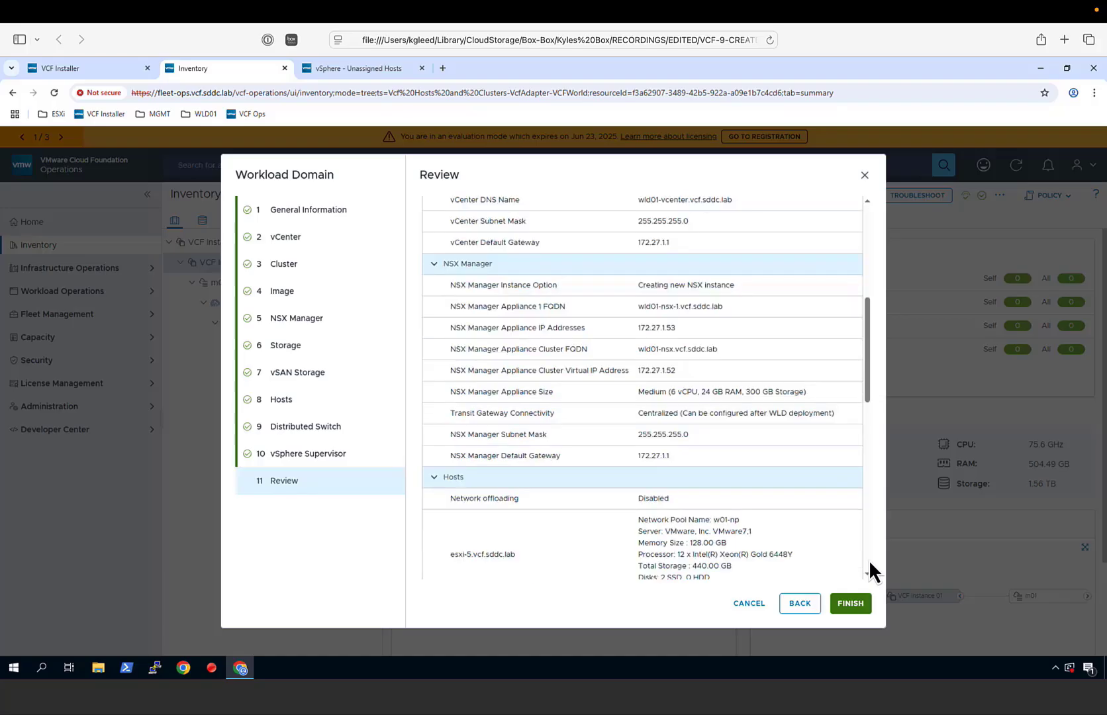
pyautogui.scroll(-10, 870, 564)
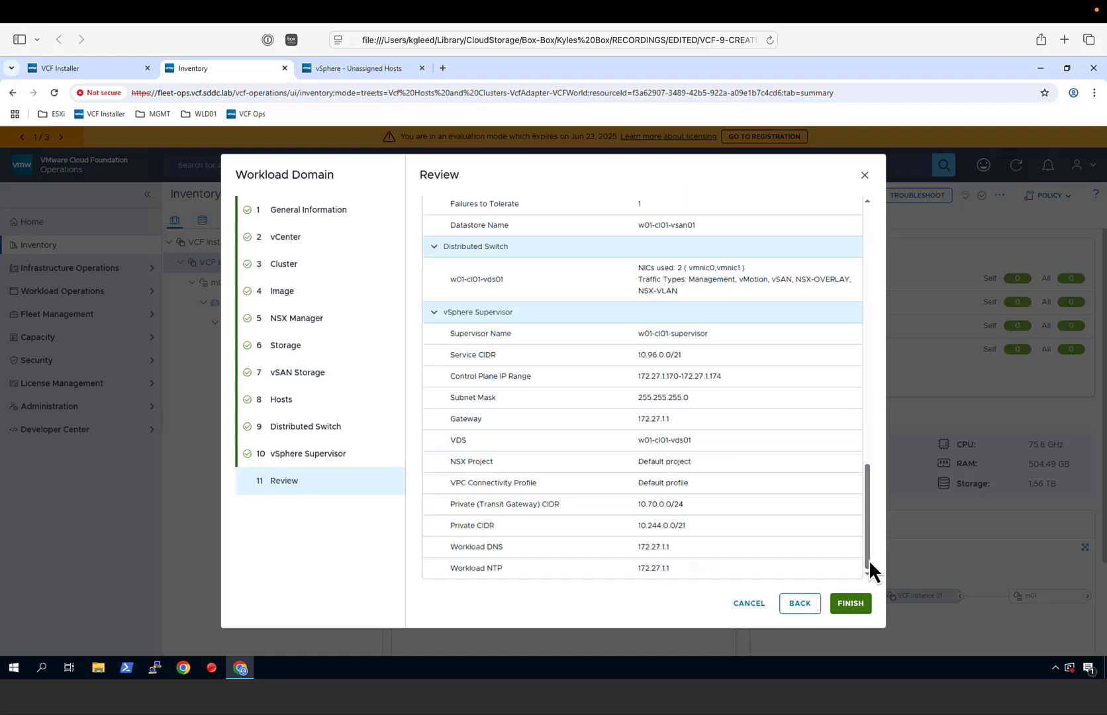
pyautogui.click(850, 603)
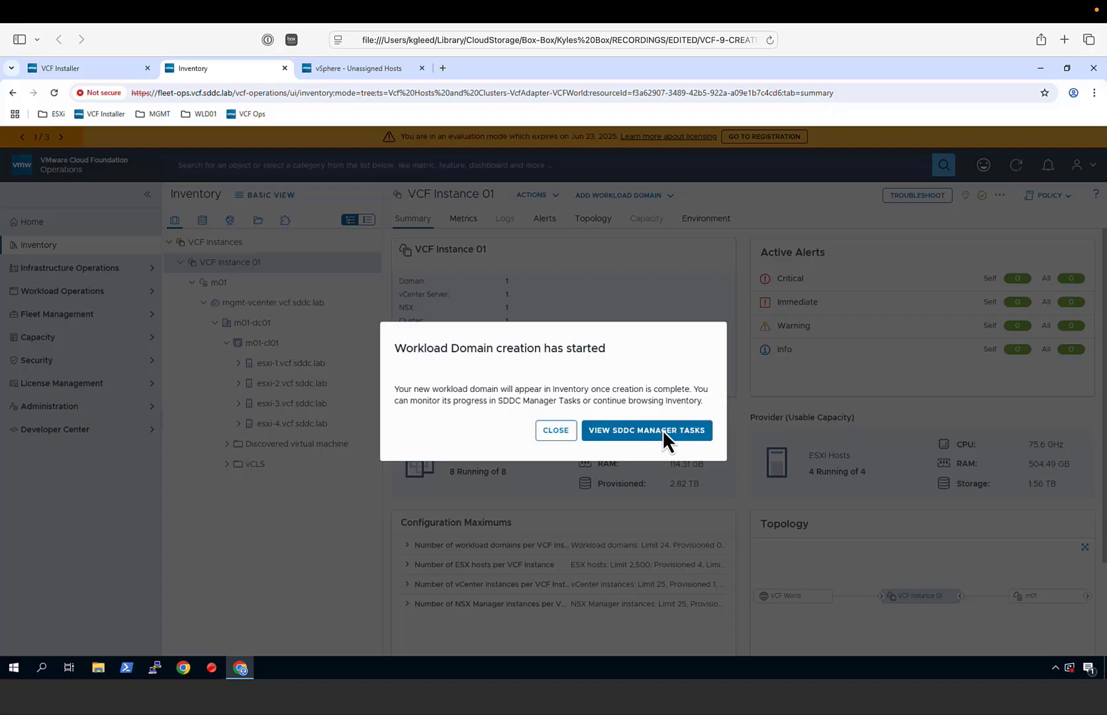
# Open the SDDC Manager task for creating workload domain wld01 and examine its subtasks and their statuses.
pyautogui.click(663, 429)
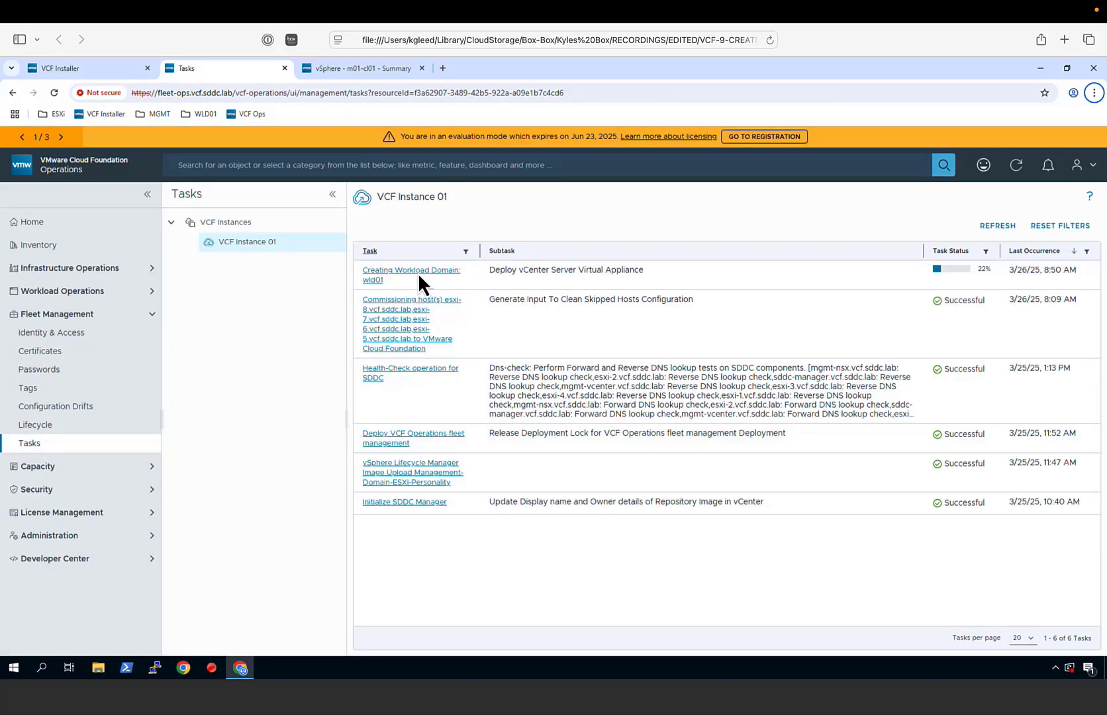
pyautogui.click(418, 271)
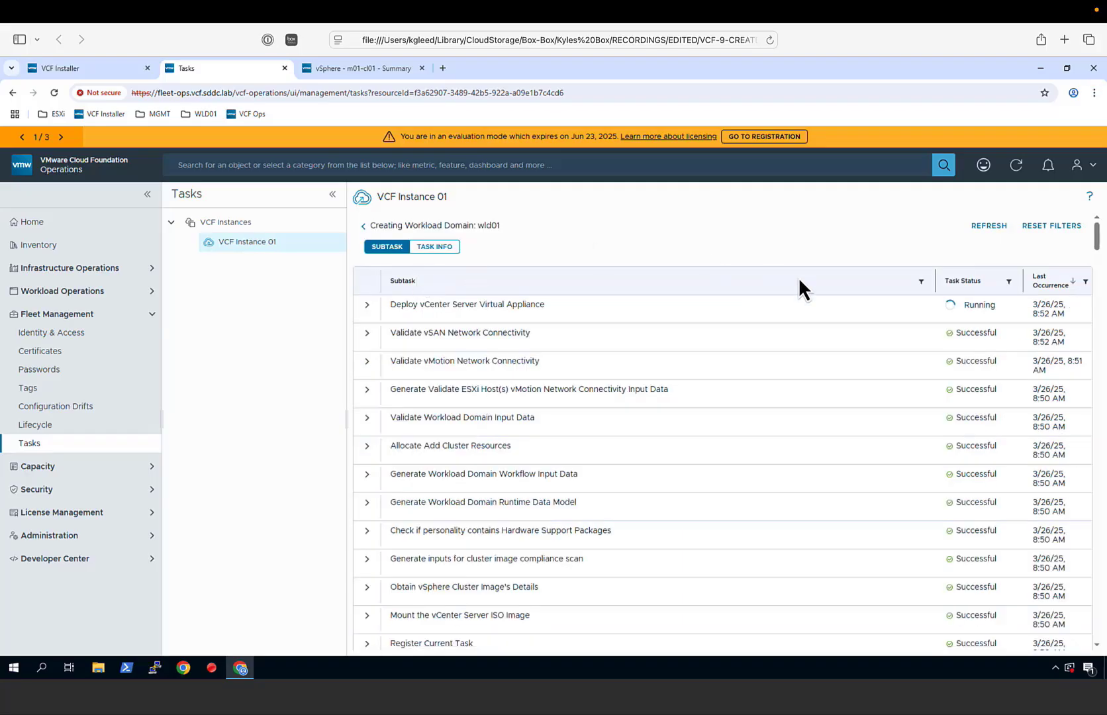
pyautogui.scroll(-6, 1094, 609)
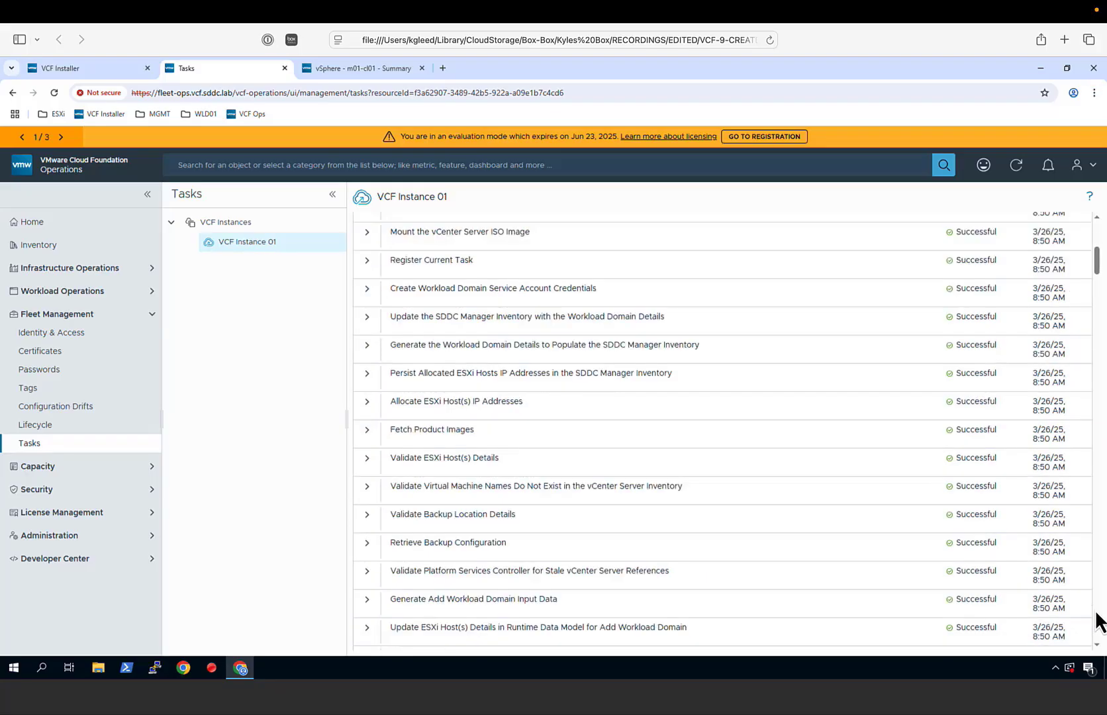
pyautogui.scroll(-6, 1100, 622)
pyautogui.scroll(-5, 1097, 623)
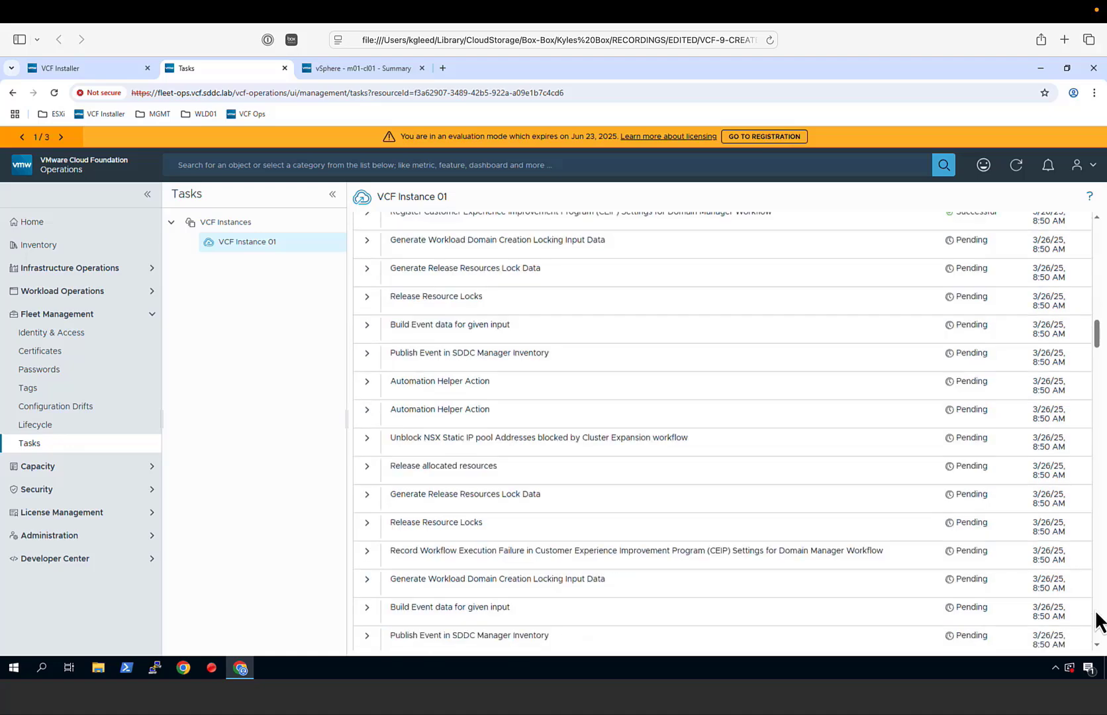
pyautogui.scroll(-20, 1099, 622)
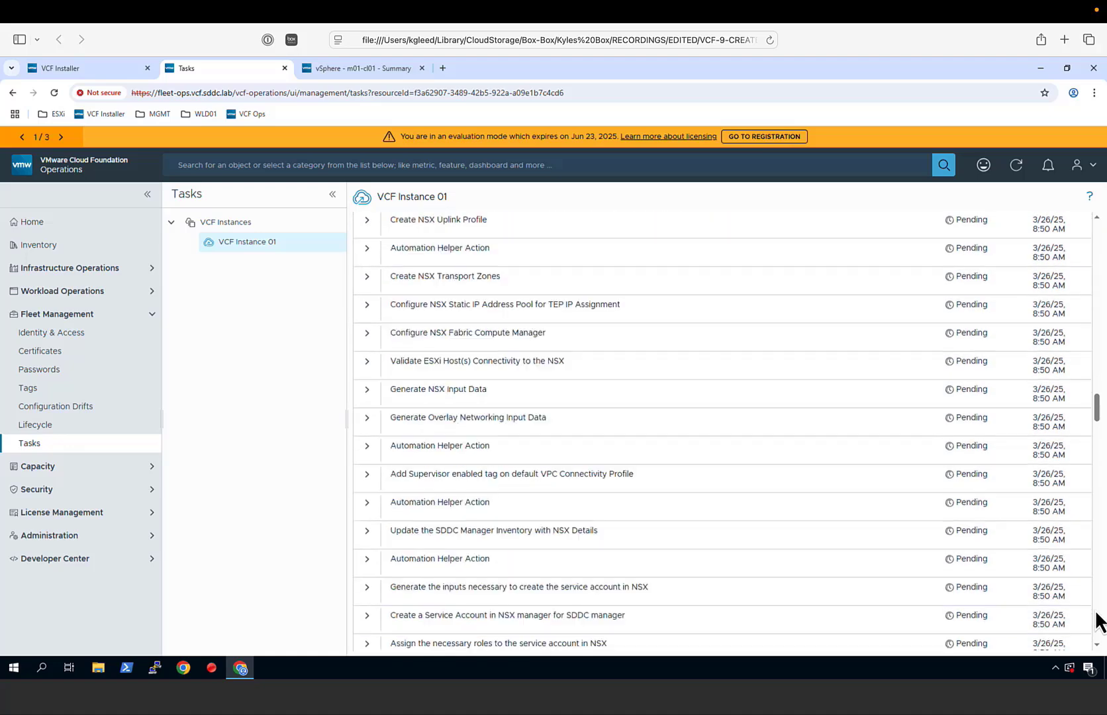
pyautogui.scroll(-15, 1100, 623)
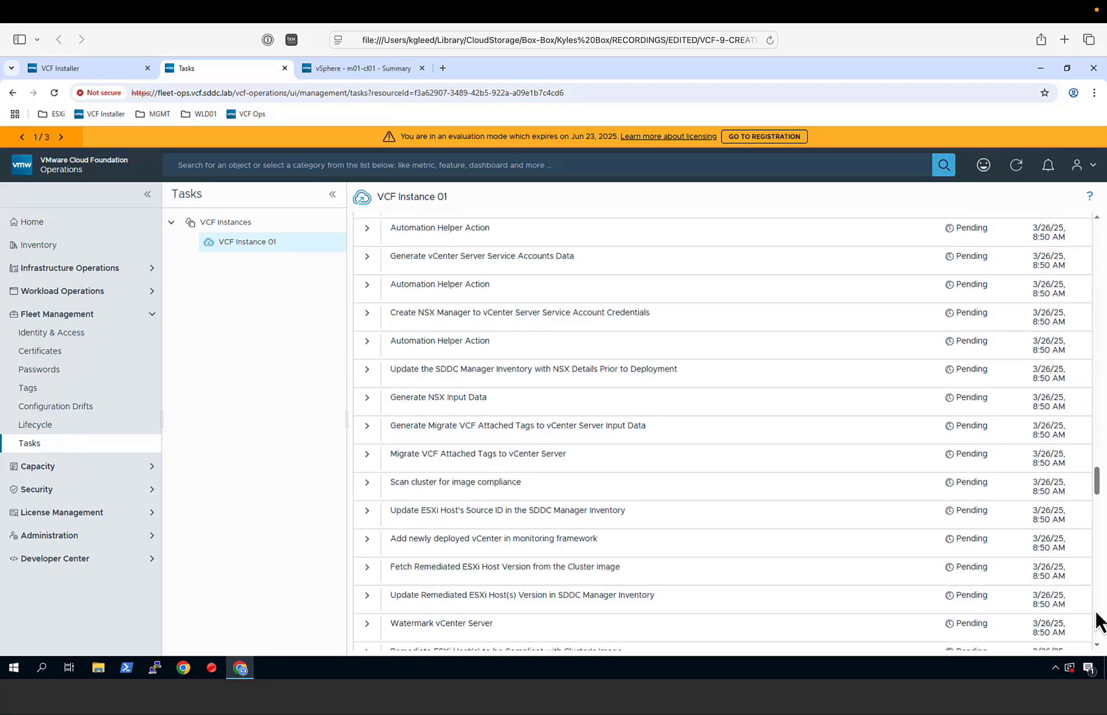
pyautogui.scroll(-15, 1100, 623)
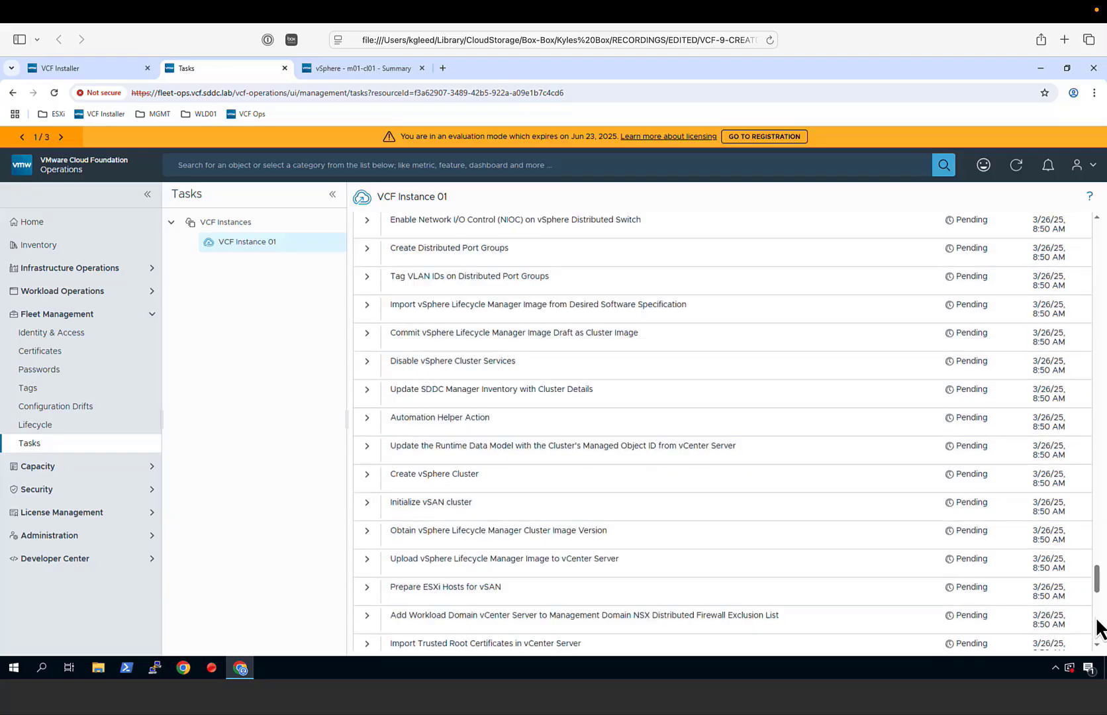
pyautogui.click(1098, 623)
pyautogui.click(1097, 628)
pyautogui.moveTo(1097, 628); pyautogui.dragTo(1103, 239)
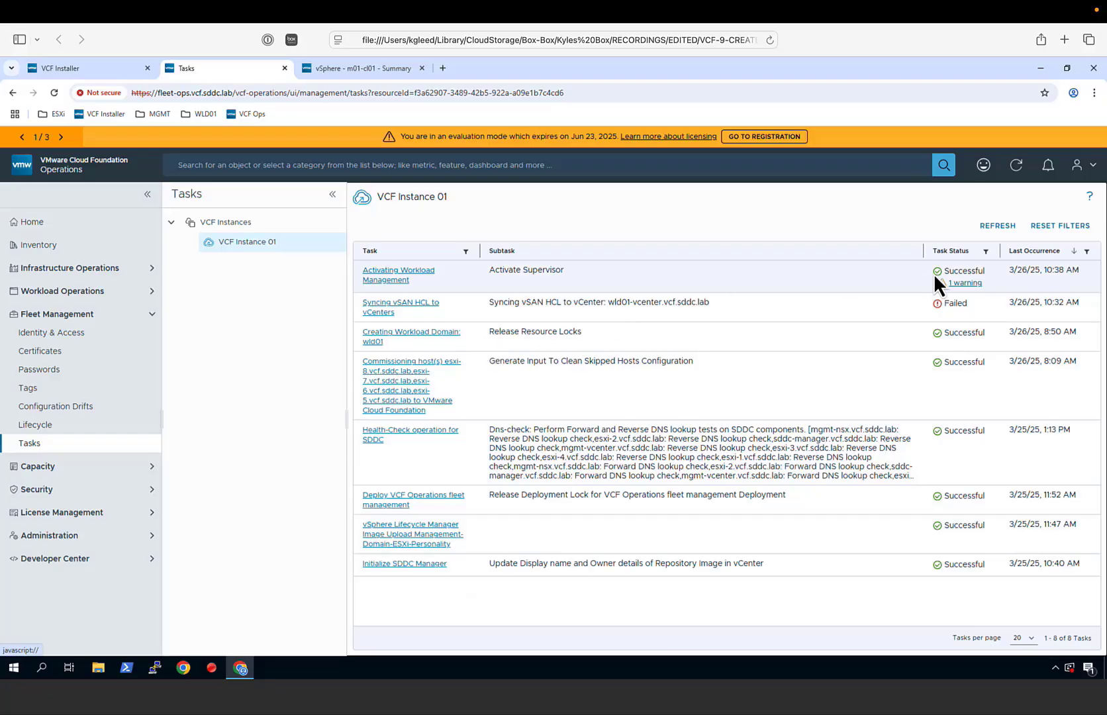
# View the warning details of the Activating Workload Management task and close them.
pyautogui.click(962, 284)
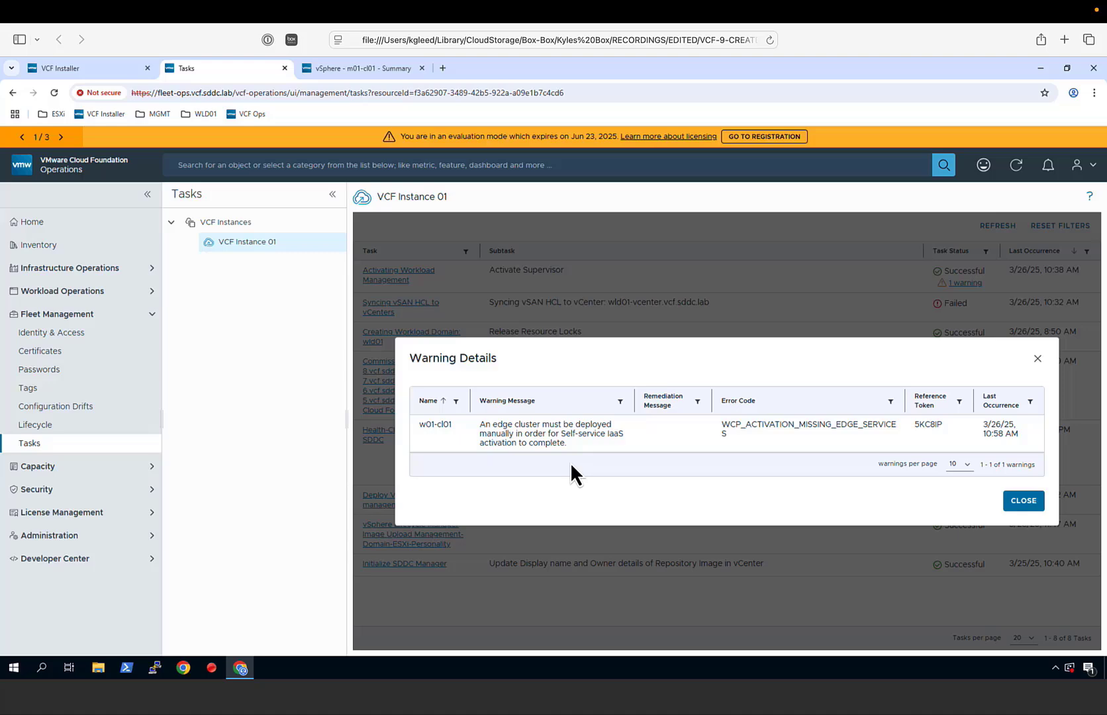
pyautogui.click(1038, 359)
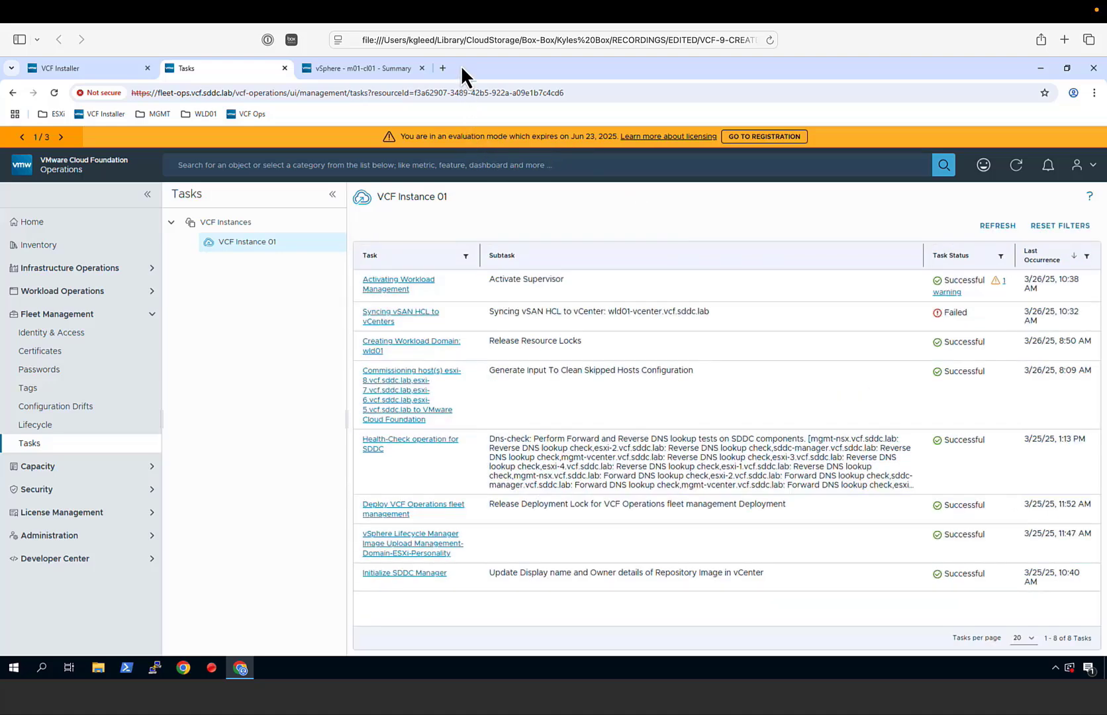
# Open the bookmarked WLD01 vCenter in a new browser tab to view the new domain's vSphere Client.
pyautogui.click(443, 67)
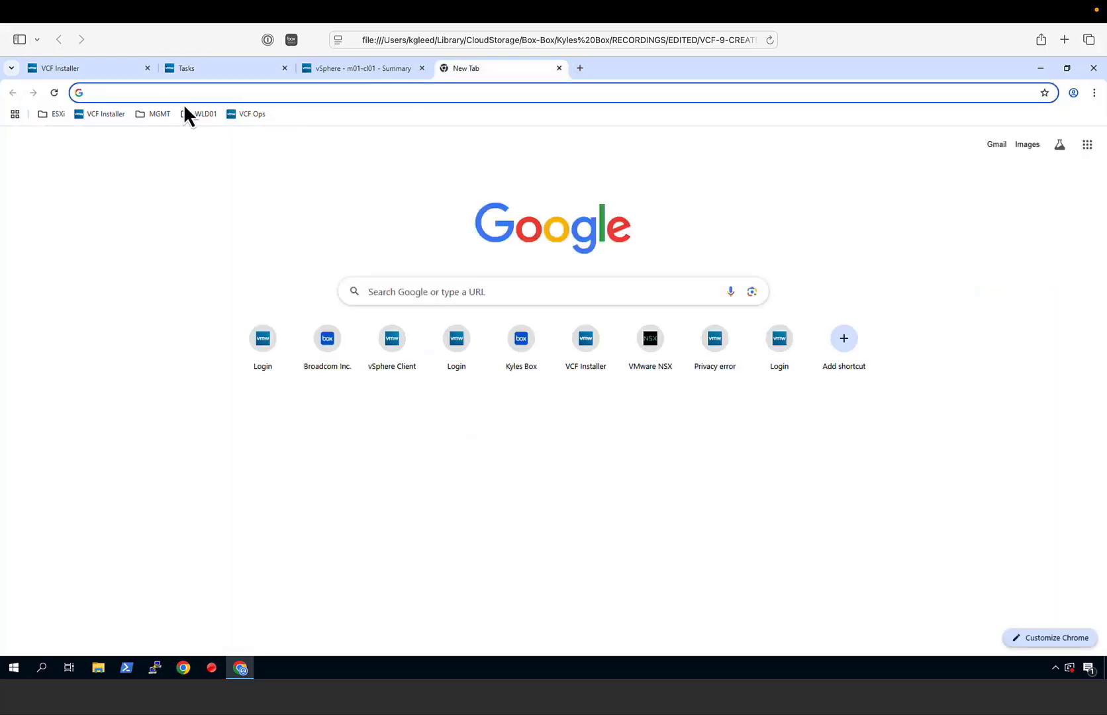
pyautogui.click(198, 118)
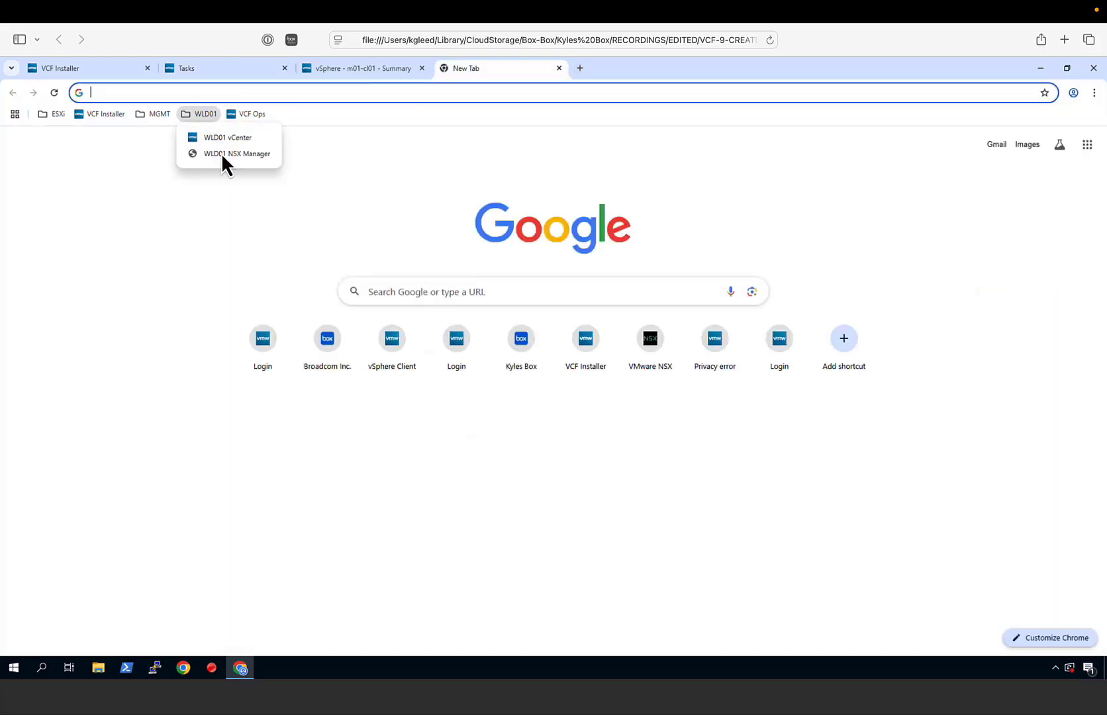
pyautogui.click(220, 136)
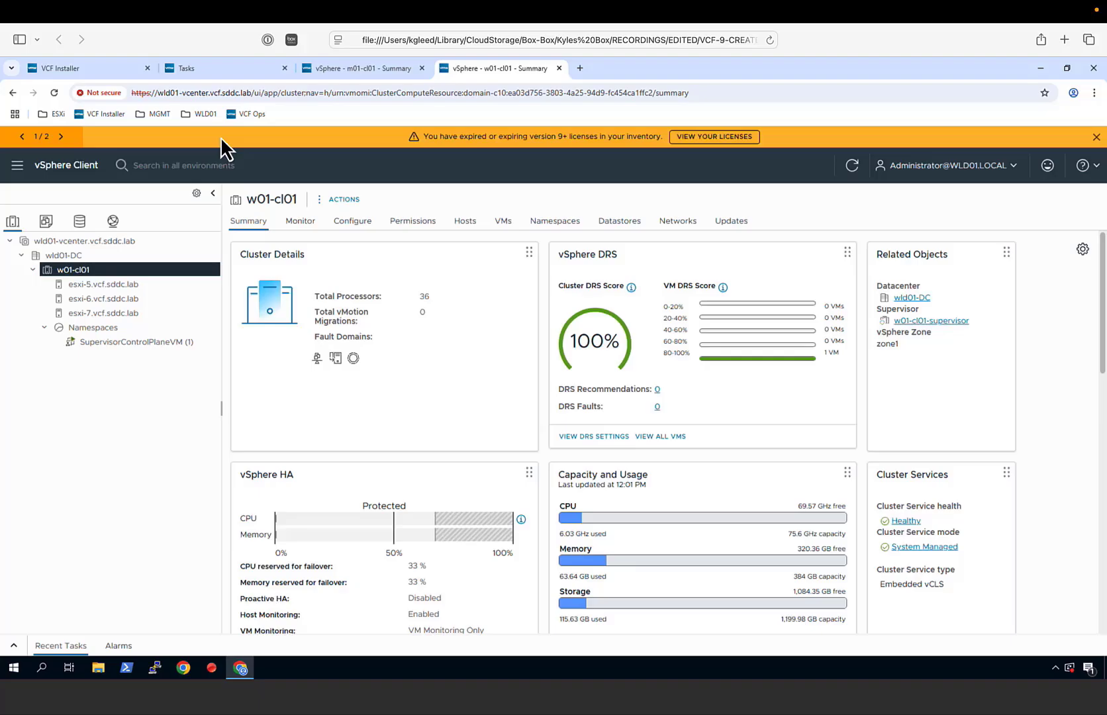